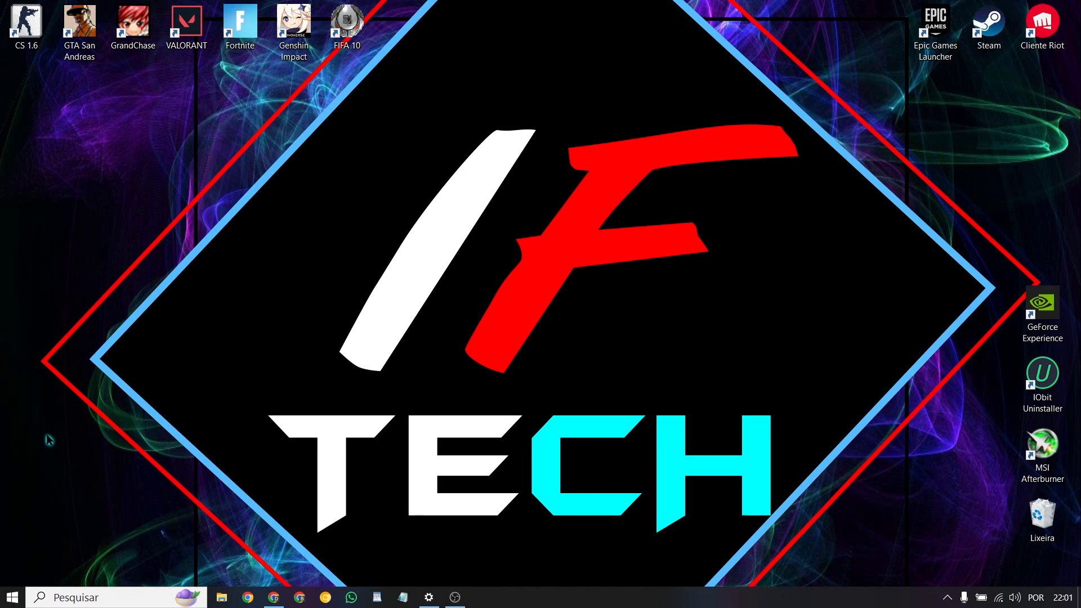
# - Open the DirectX Diagnostic Tool (dxdiag) and view the first display's information
pyautogui.click(72, 600)
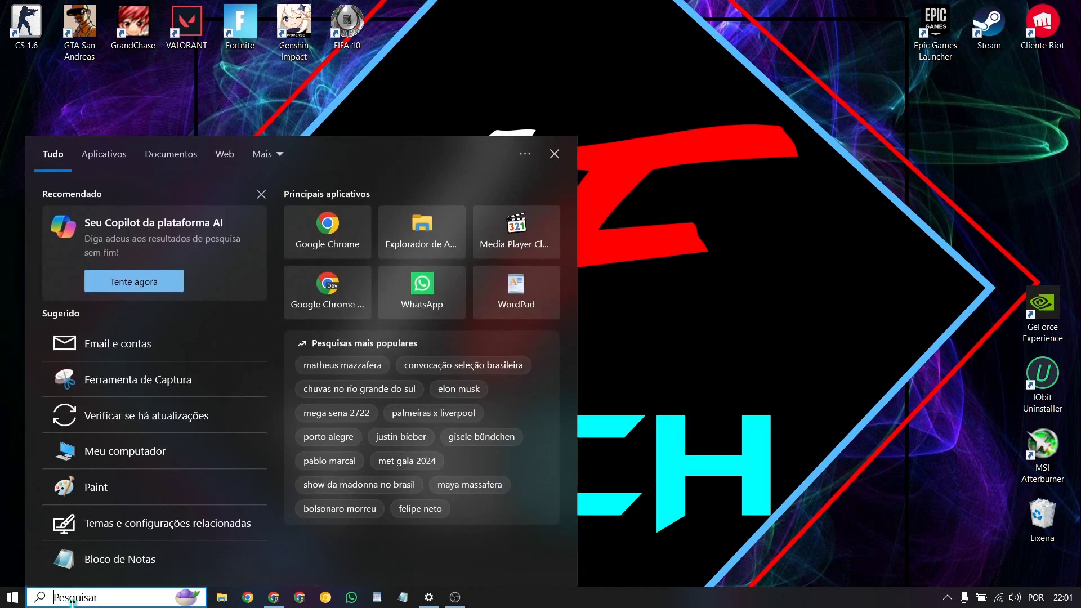
pyautogui.write('dxdiag')
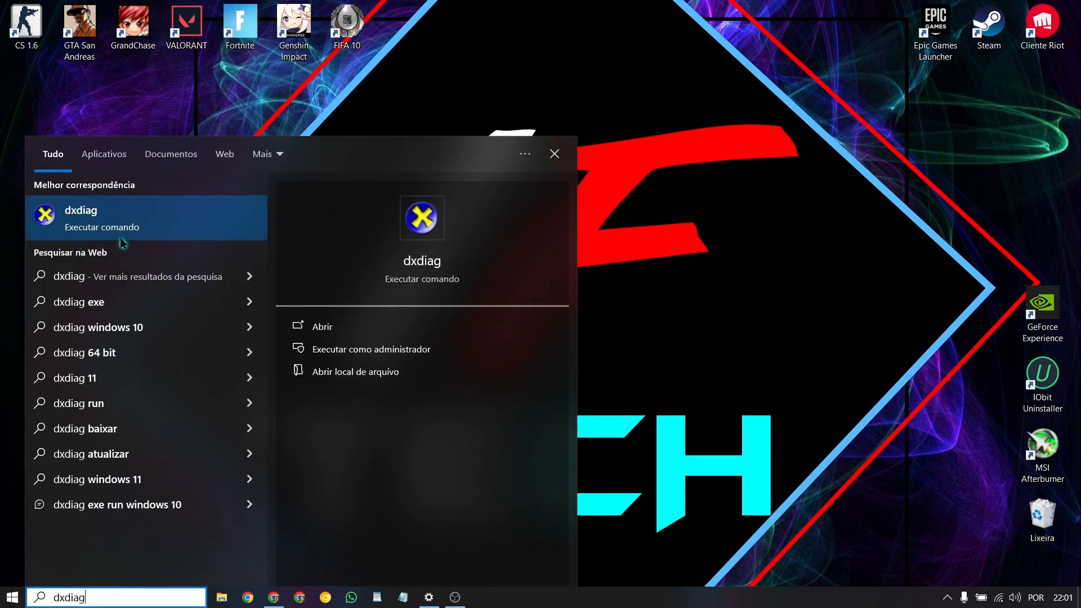
pyautogui.click(105, 219)
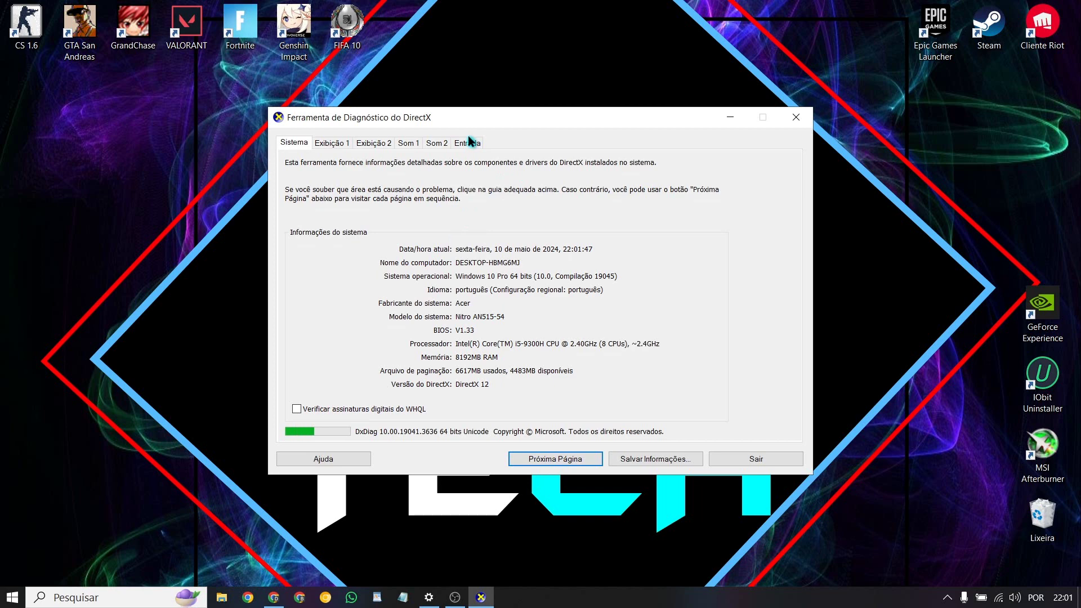
pyautogui.click(340, 146)
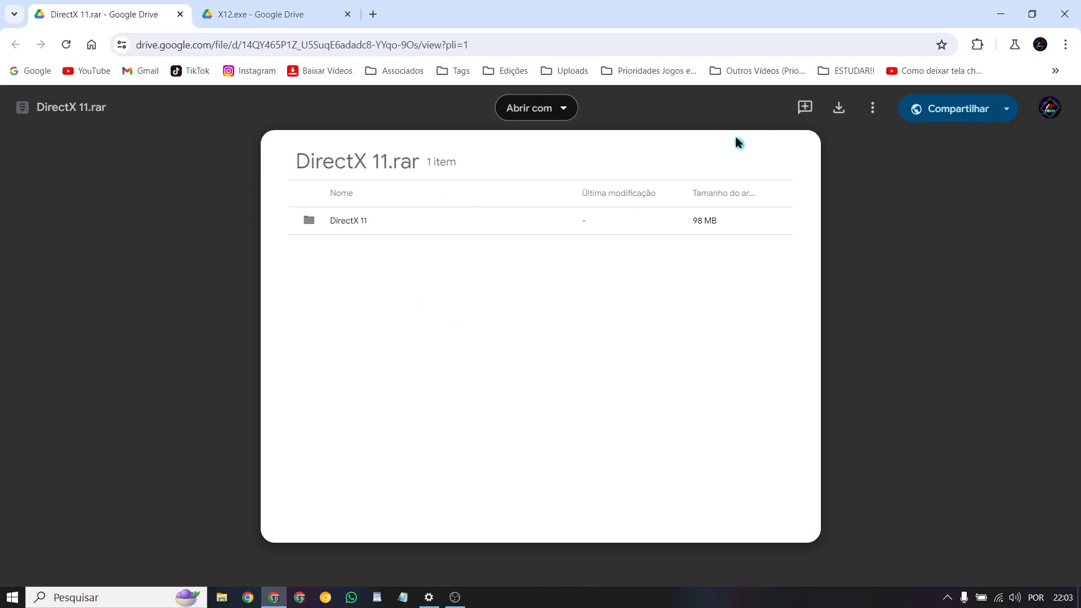
# - Download DirectX 11.rar and X12.exe from Google Drive despite the virus-scan warnings, and close the browser
pyautogui.click(839, 110)
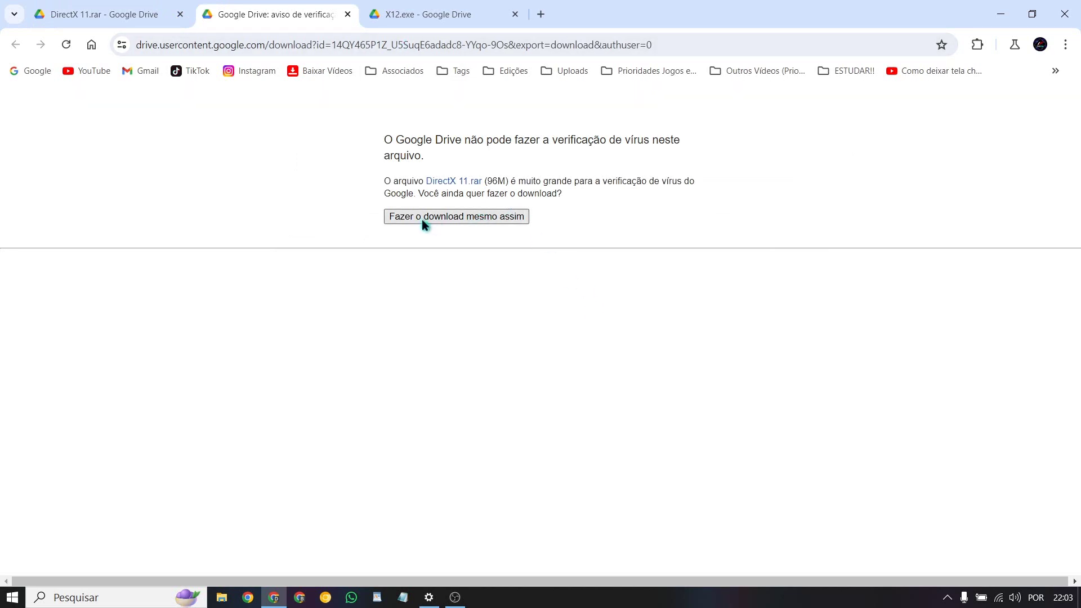
pyautogui.click(494, 219)
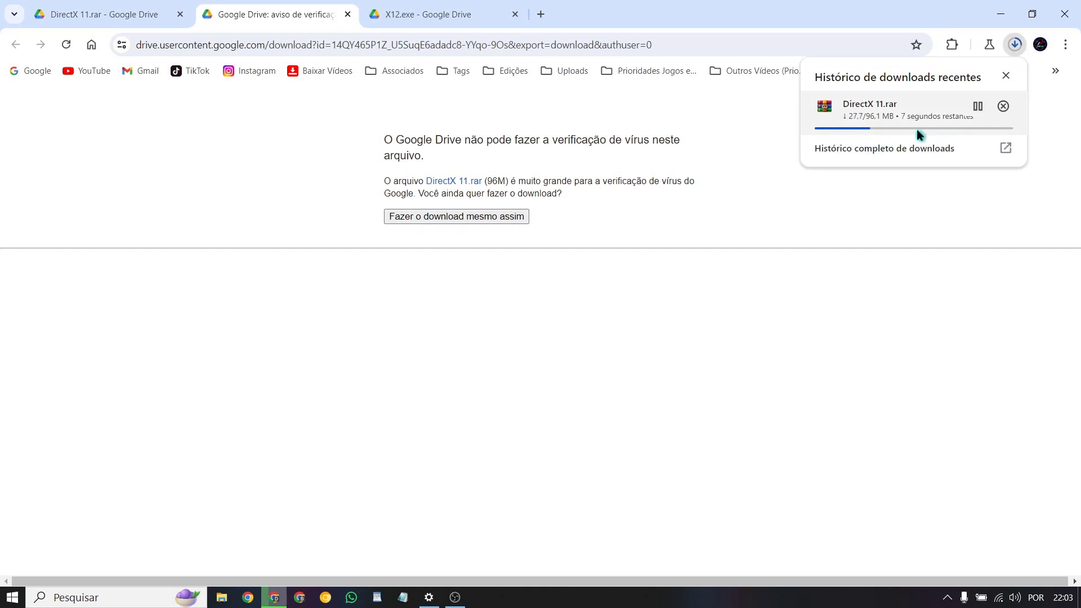
pyautogui.click(413, 6)
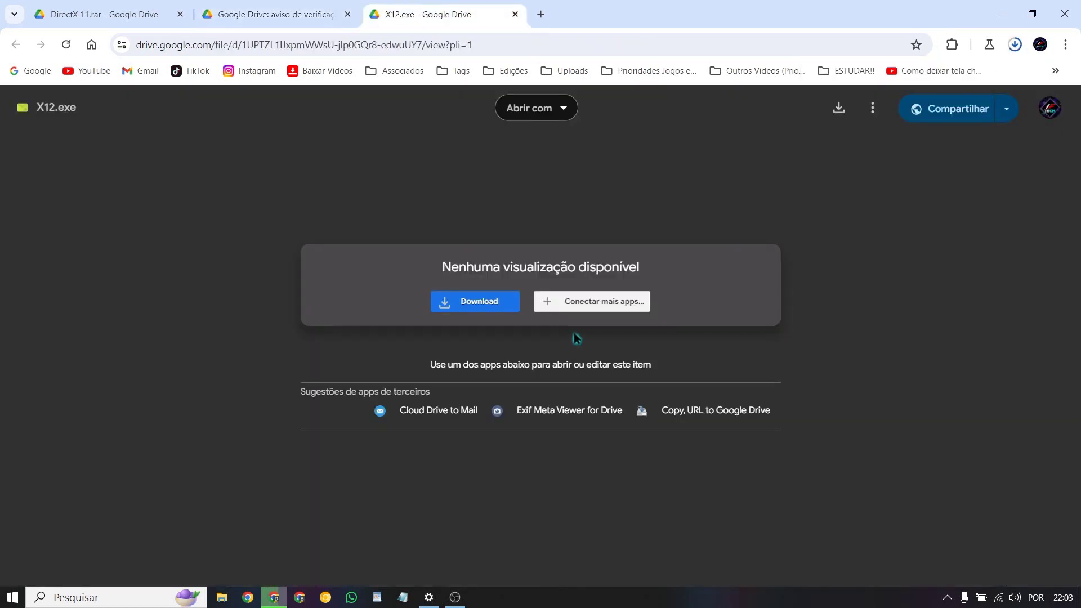
pyautogui.click(480, 304)
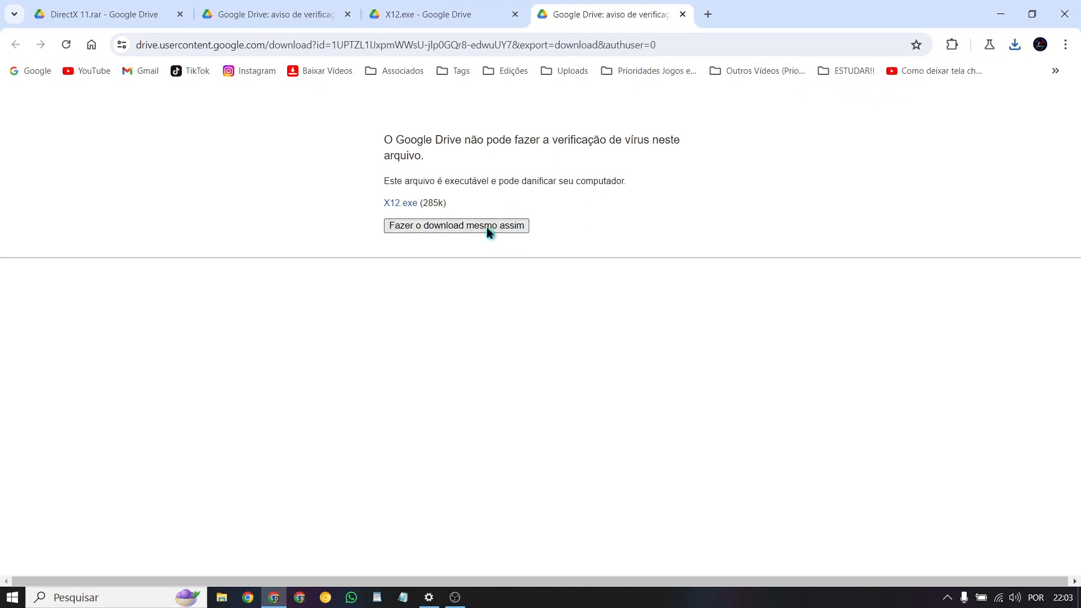
pyautogui.click(443, 227)
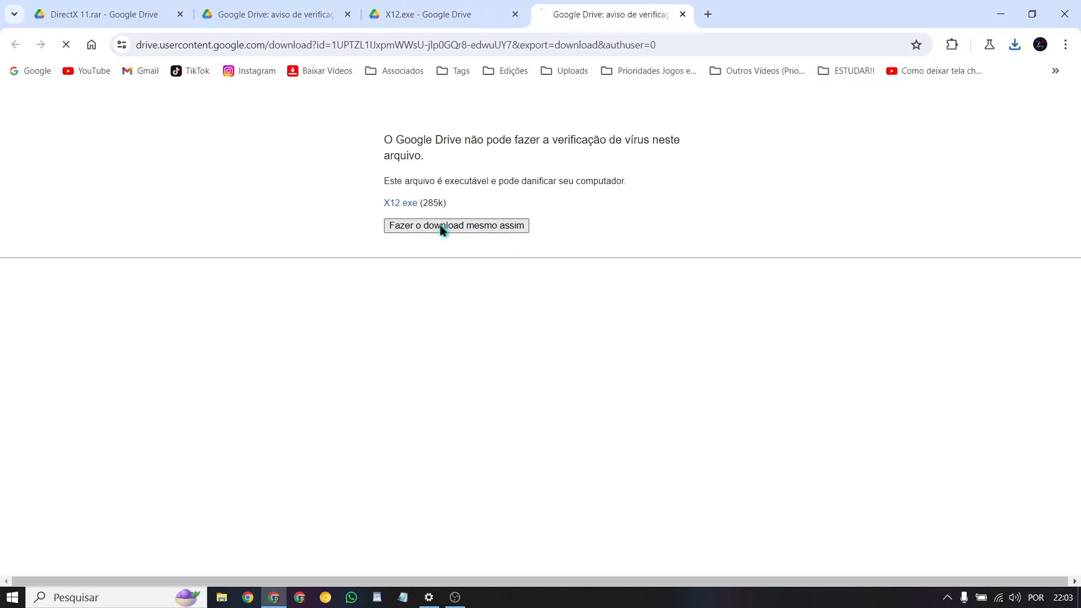
pyautogui.click(1015, 45)
pyautogui.click(1064, 14)
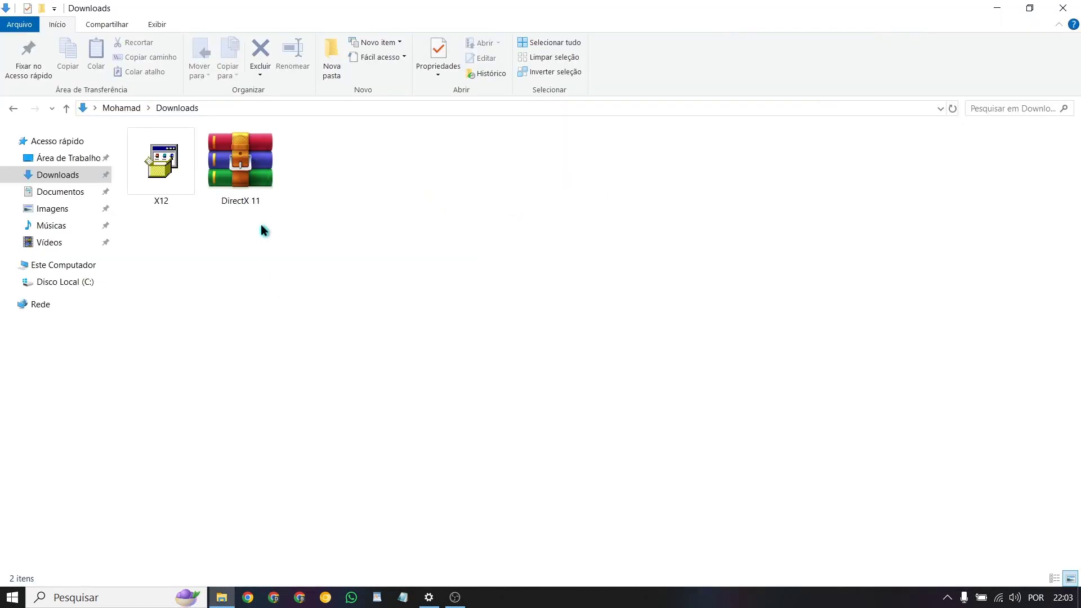
# - Extract the DirectX 11 archive directly into the Downloads folder and select the extracted folder
pyautogui.click(228, 176)
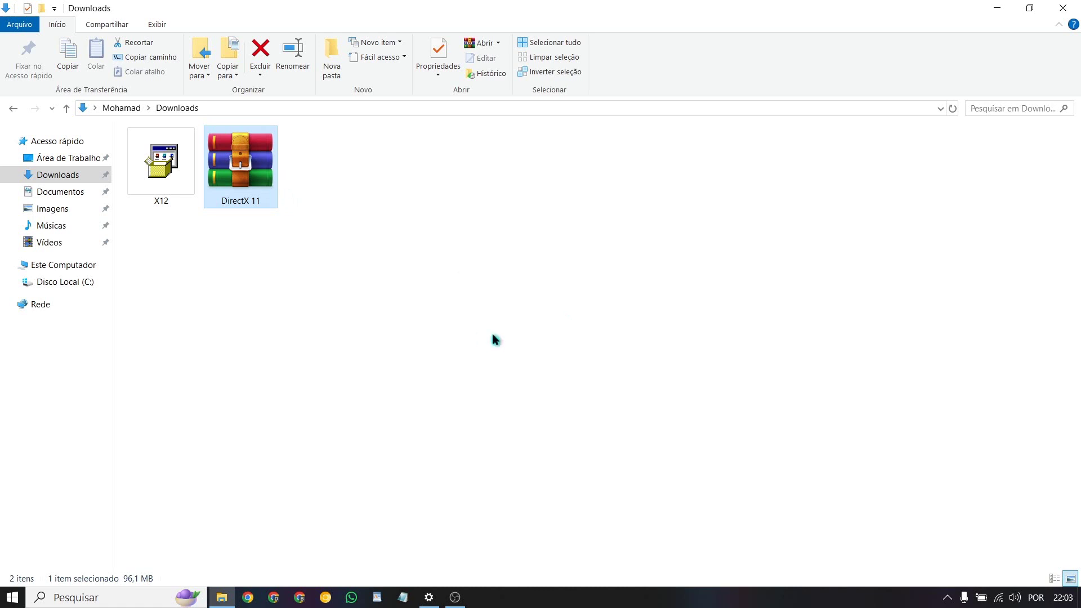
pyautogui.rightClick(269, 158)
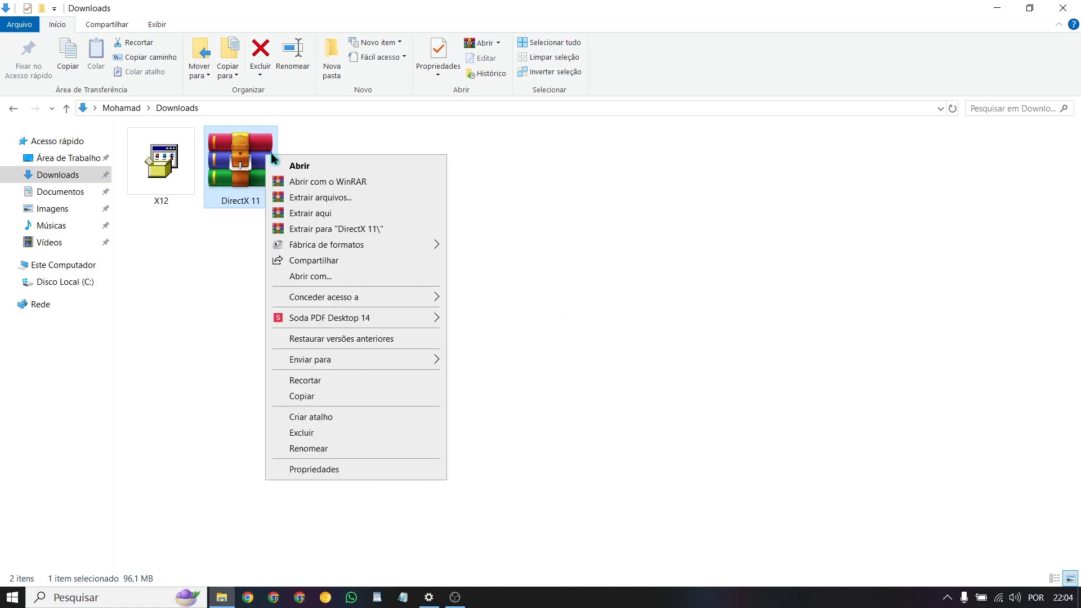
pyautogui.click(337, 214)
pyautogui.click(316, 164)
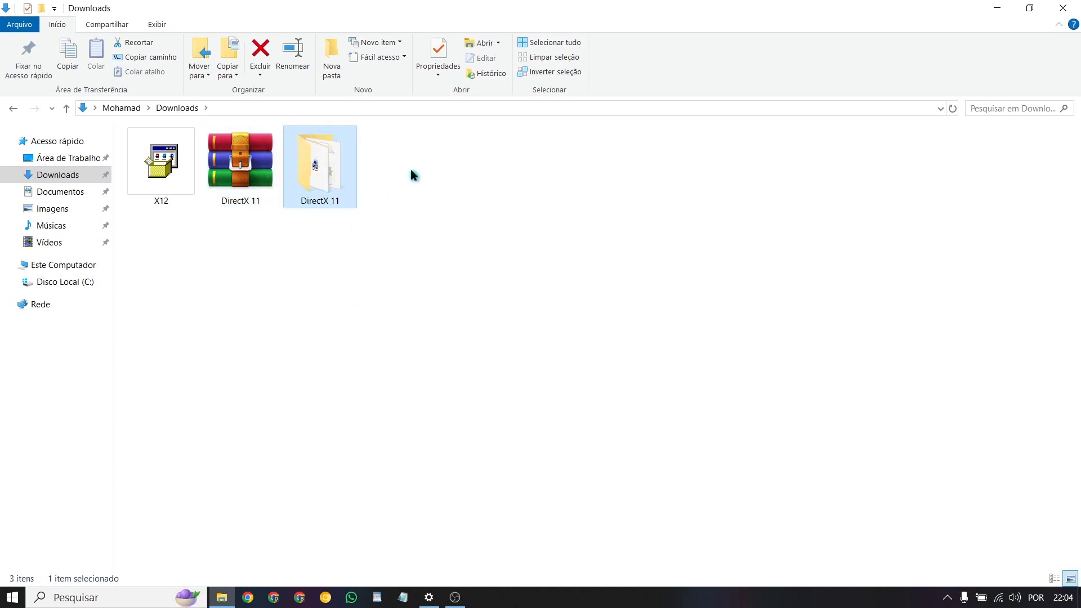
# - Run DXSETUP from the extracted DirectX 11 folder as administrator
pyautogui.doubleClick(333, 161)
pyautogui.moveTo(1076, 168); pyautogui.dragTo(1076, 300)
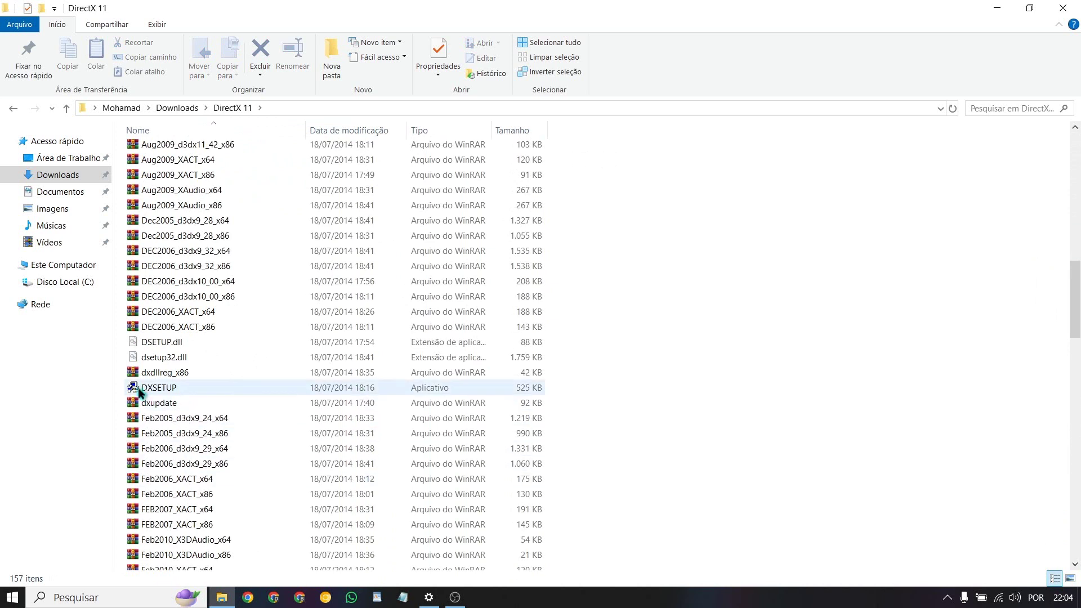
pyautogui.click(162, 387)
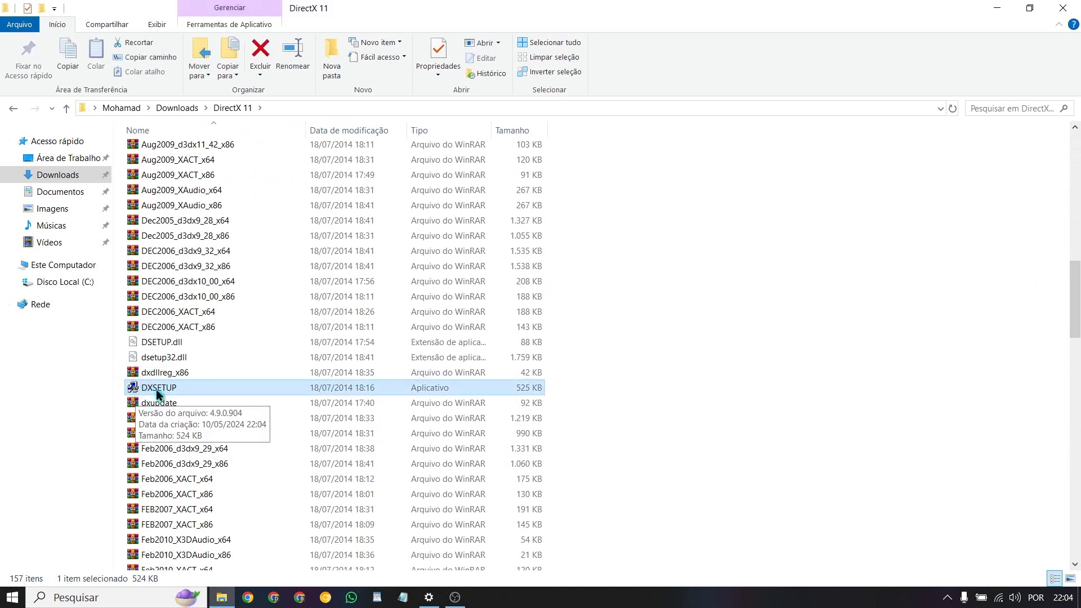
pyautogui.rightClick(240, 389)
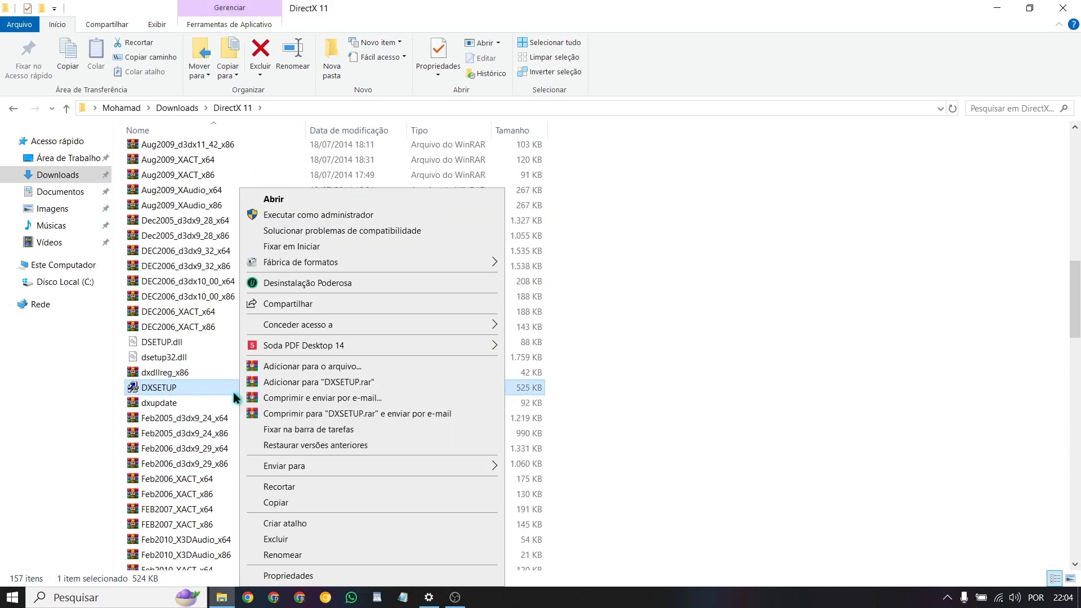
pyautogui.click(283, 215)
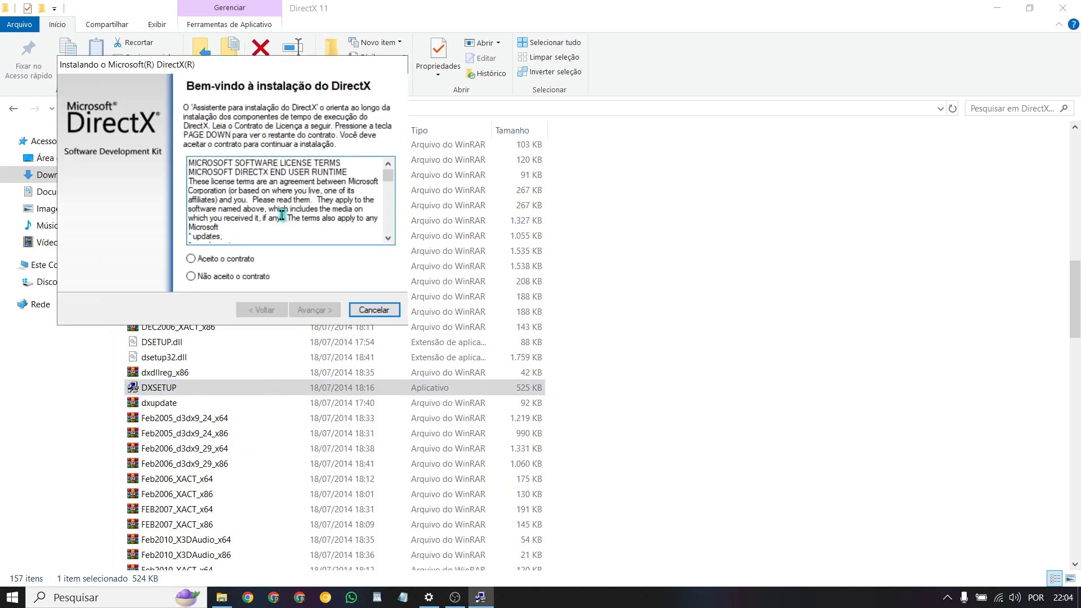
# - Accept the DirectX license agreement, install the runtime components and finish the setup wizard
pyautogui.moveTo(258, 69); pyautogui.dragTo(491, 160)
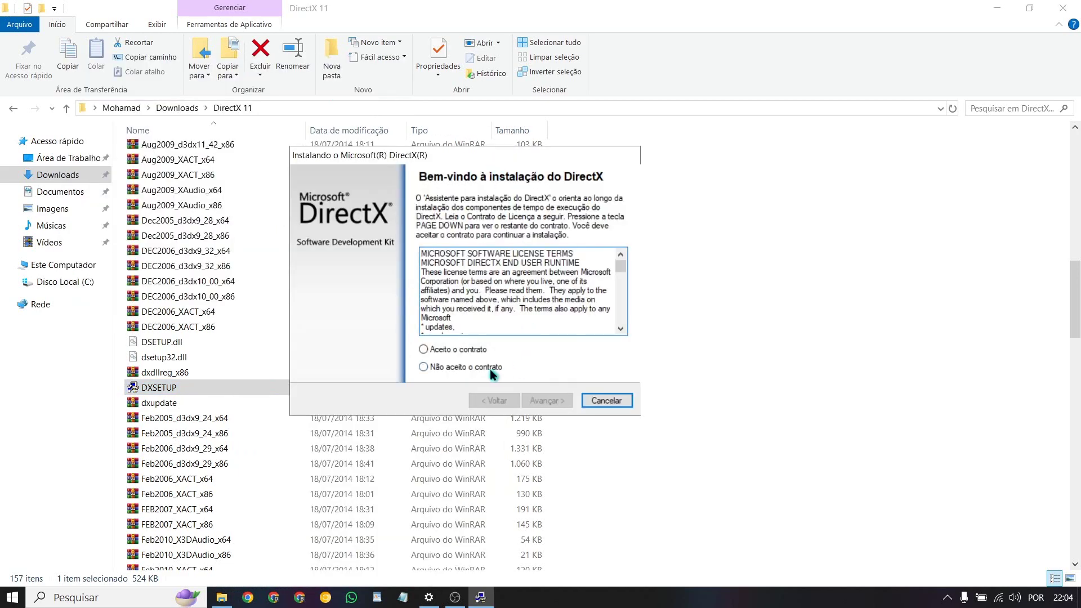
pyautogui.click(424, 350)
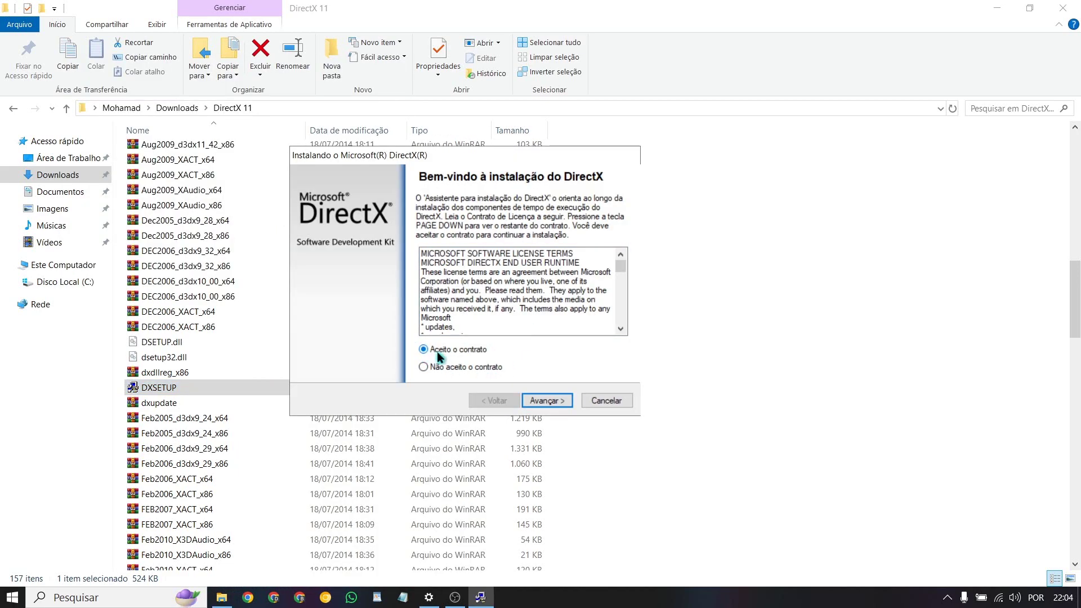
pyautogui.click(545, 400)
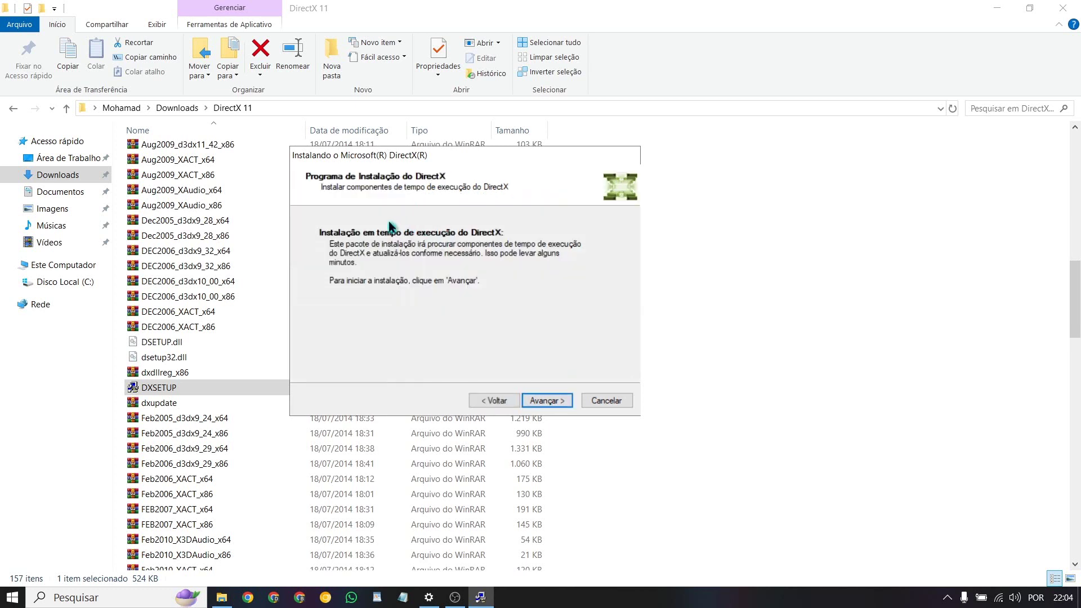
pyautogui.click(560, 399)
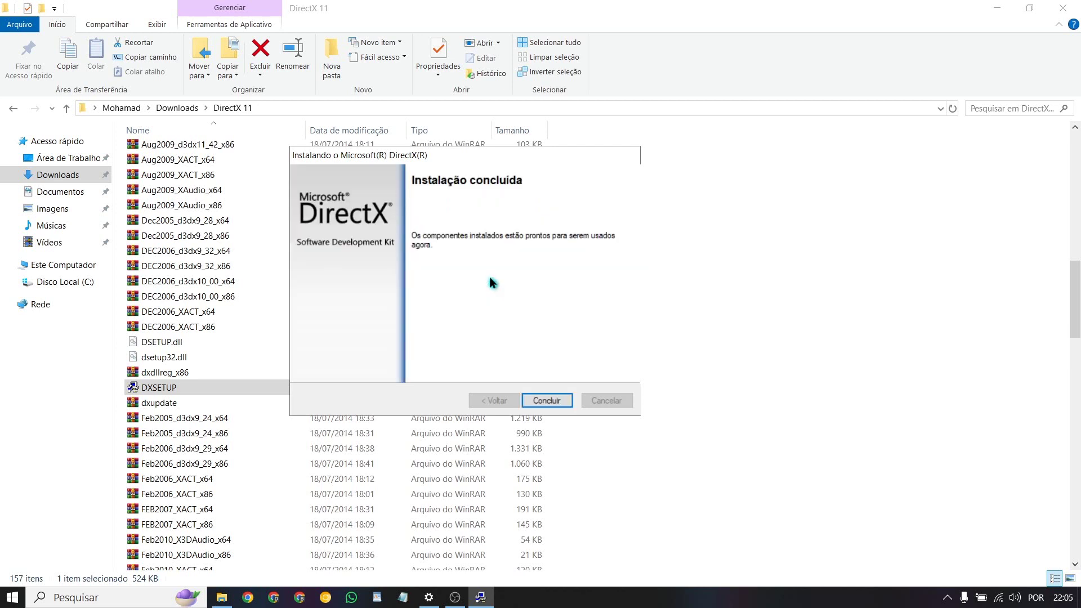
pyautogui.click(554, 401)
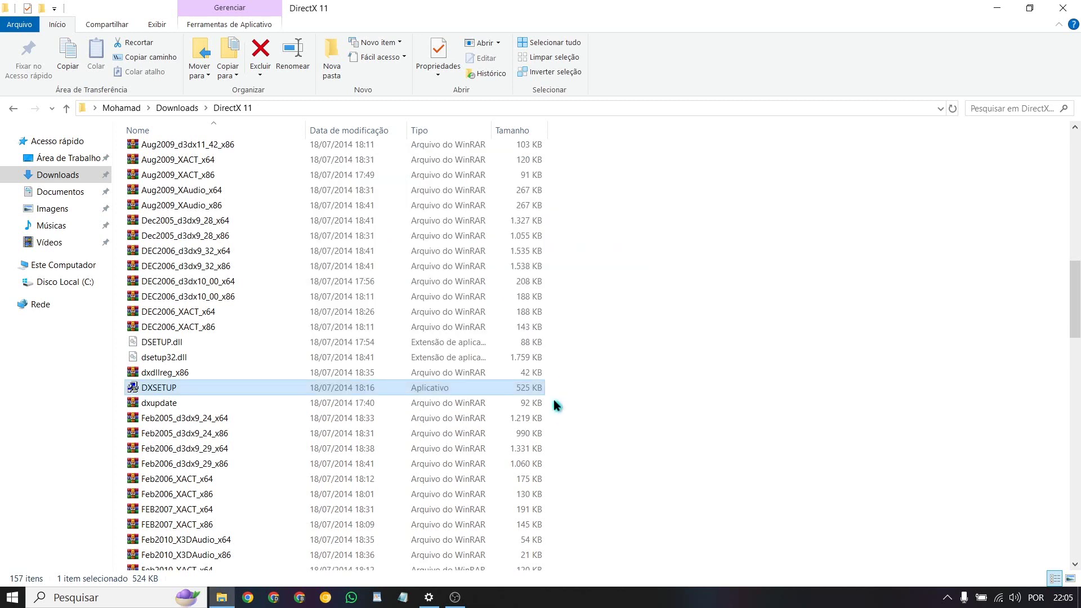
# - Return to the Downloads folder and run the X12 installer as administrator
pyautogui.click(79, 175)
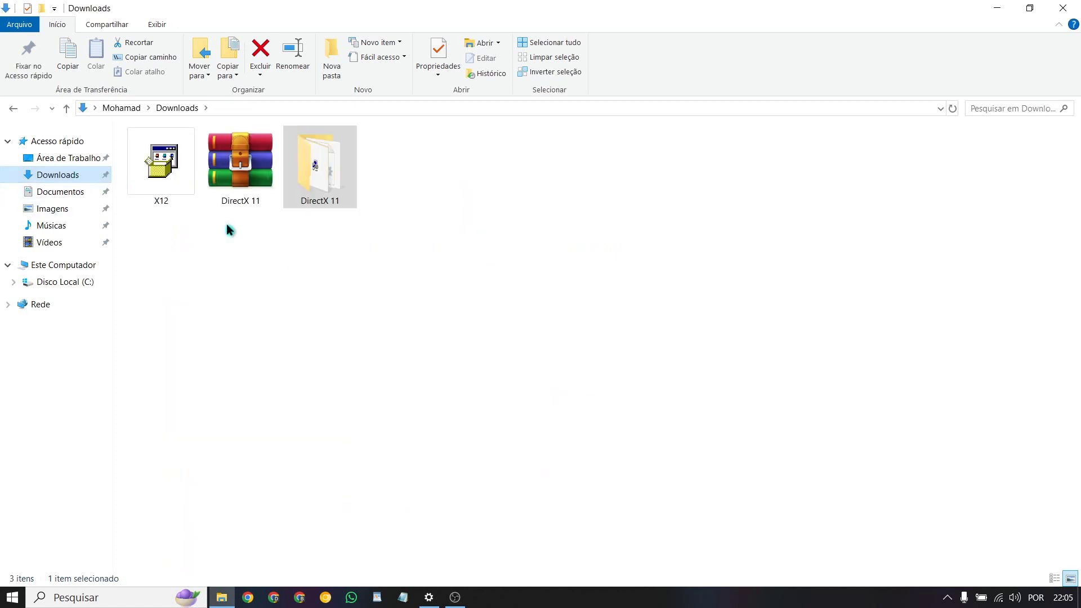
pyautogui.click(170, 169)
pyautogui.rightClick(170, 169)
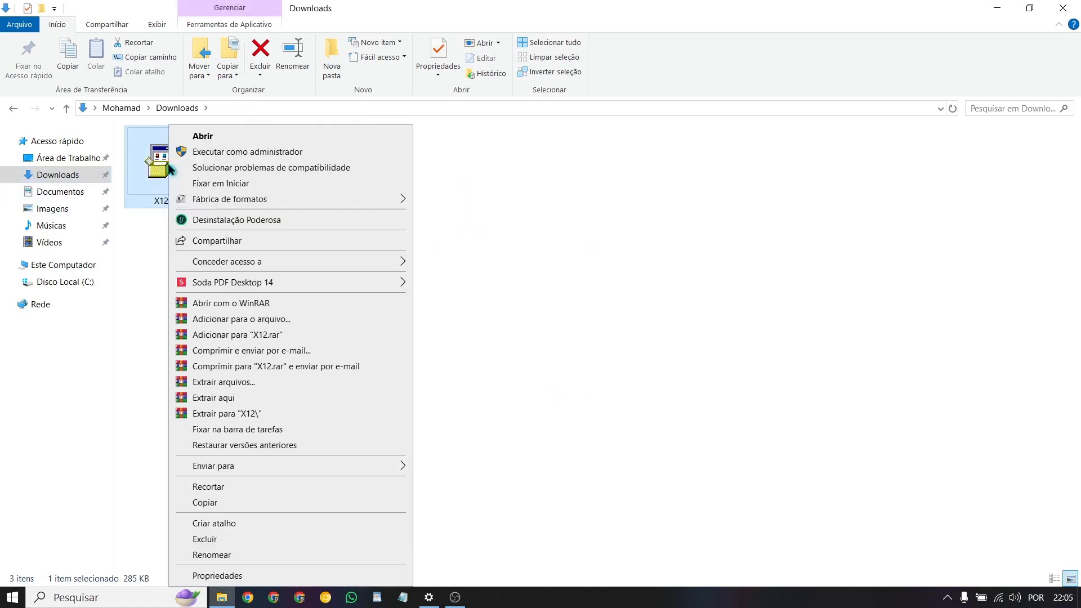
pyautogui.click(234, 152)
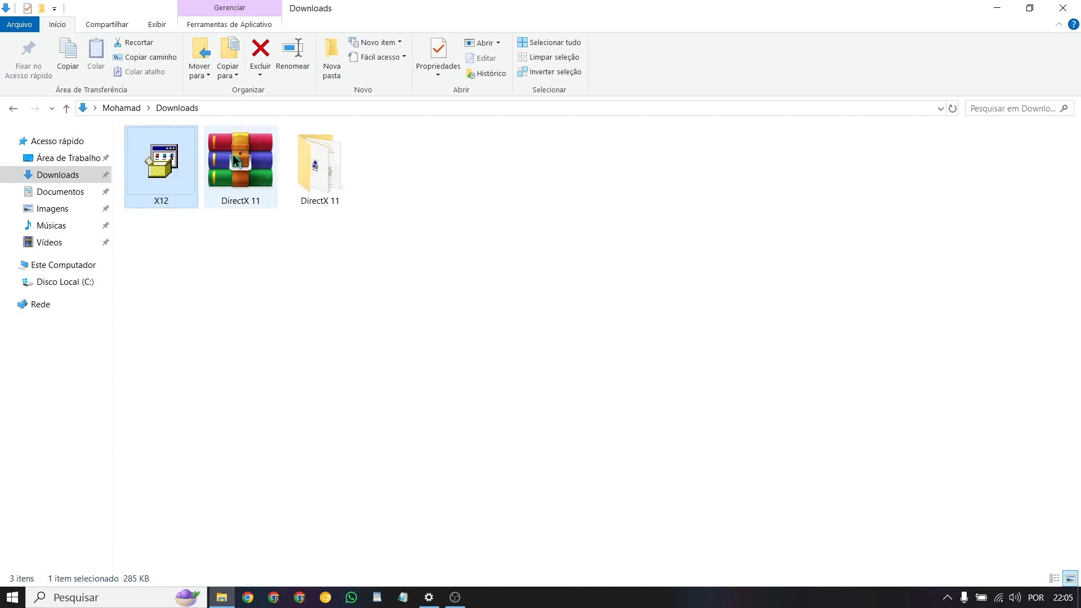
# - Complete the X12 DirectX setup, accepting the license agreement and leaving out the Bing Bar
pyautogui.moveTo(217, 83); pyautogui.dragTo(453, 193)
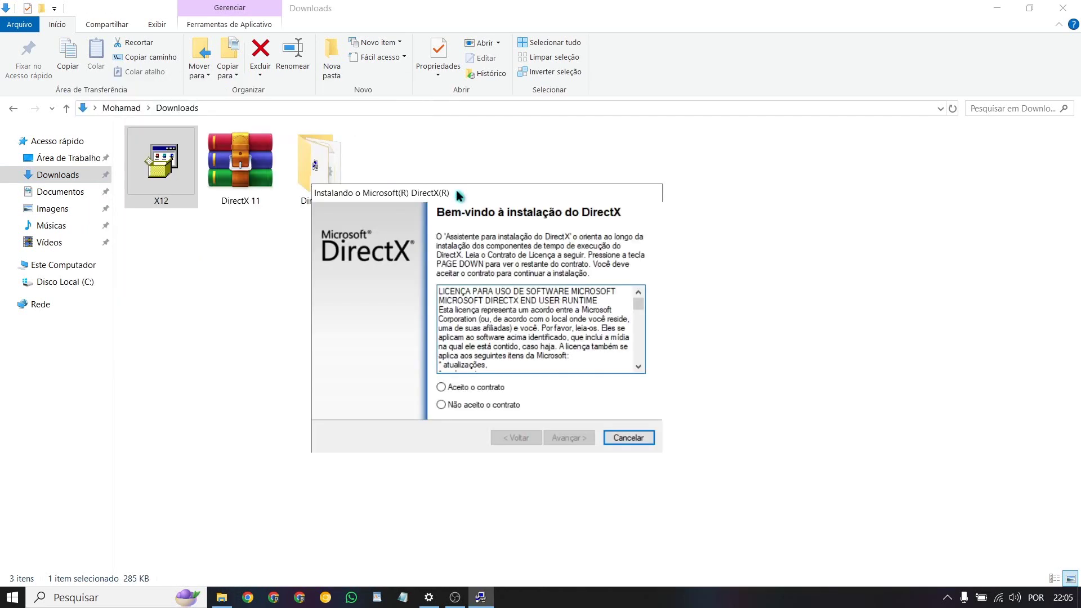
pyautogui.click(441, 388)
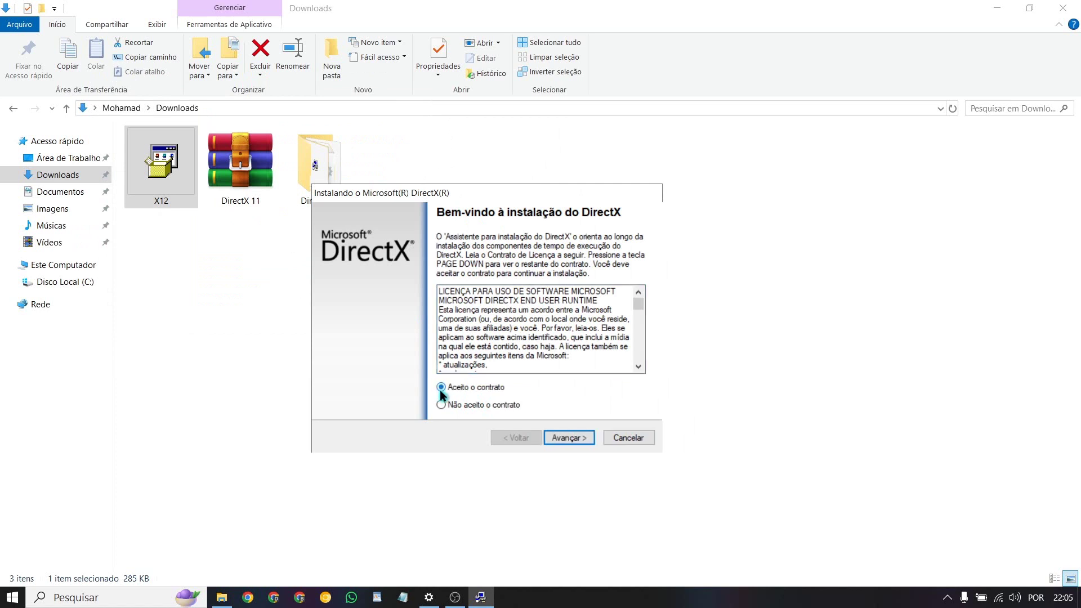
pyautogui.click(570, 439)
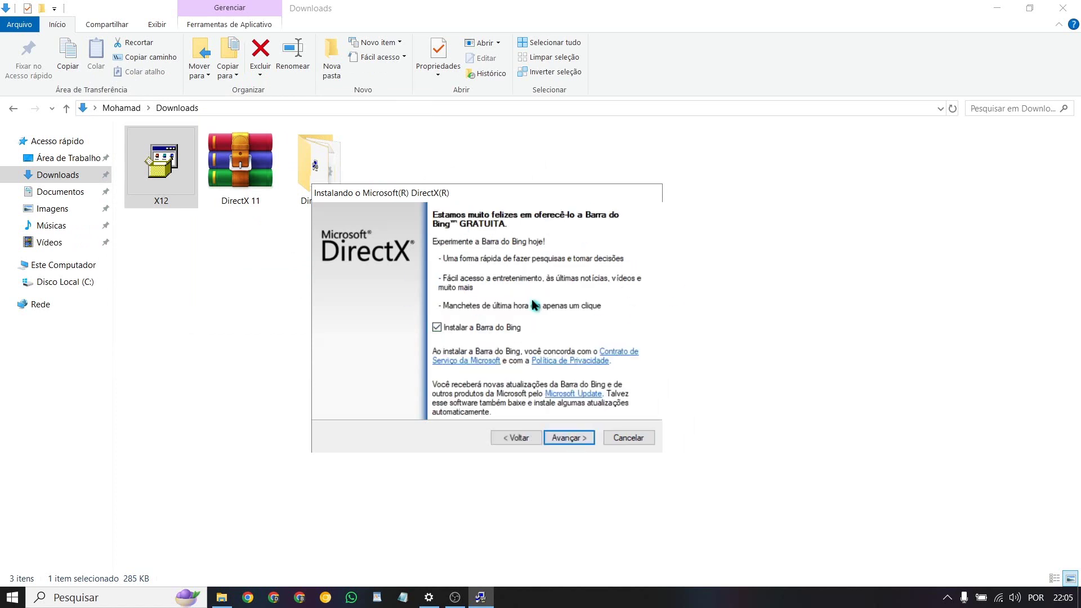
pyautogui.click(436, 328)
pyautogui.click(576, 440)
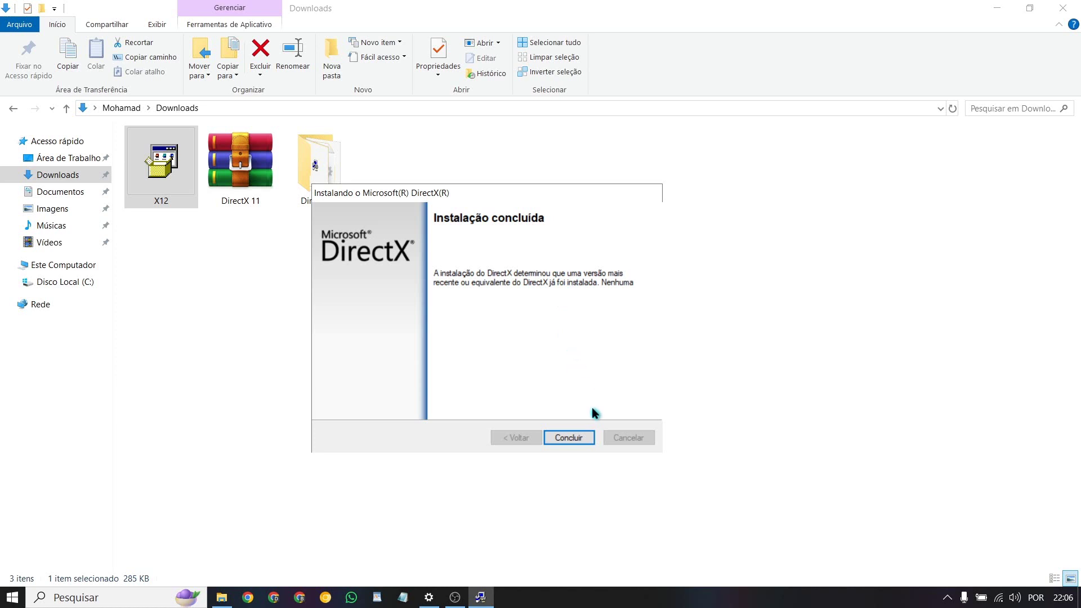
pyautogui.click(569, 438)
# - Show the desktop, move the GeForce Experience shortcut to the middle of it and launch the program
pyautogui.press('super+d')
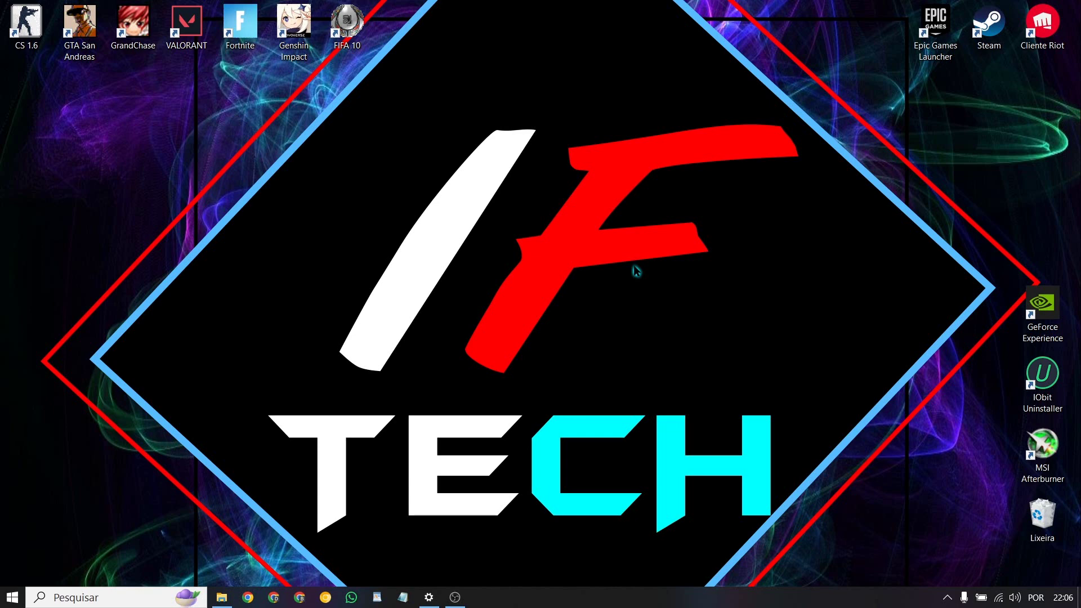
pyautogui.moveTo(1042, 304); pyautogui.dragTo(509, 310)
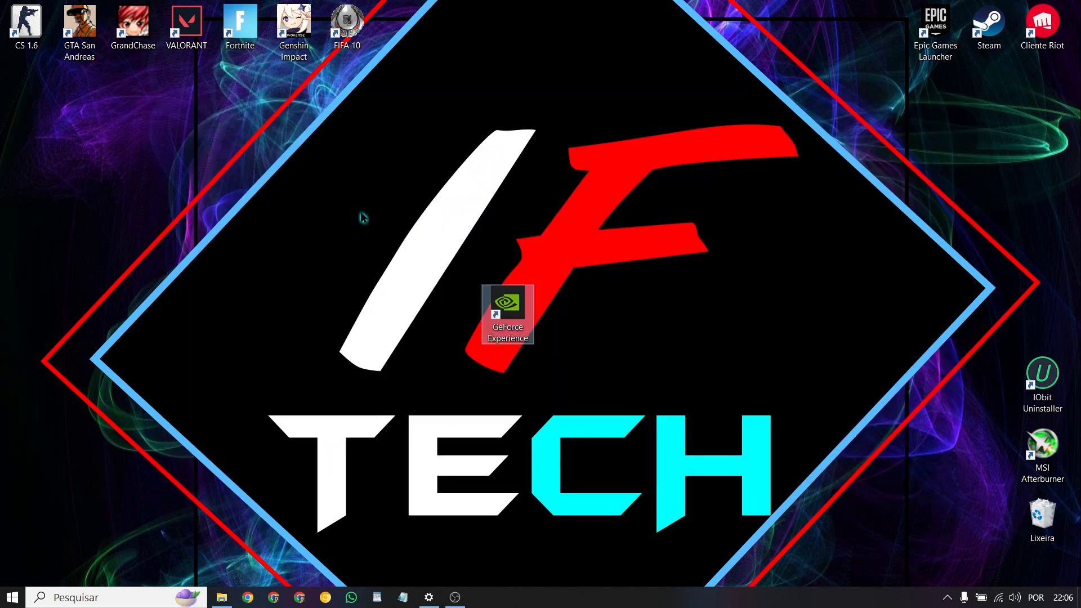
pyautogui.moveTo(363, 213); pyautogui.dragTo(646, 411)
pyautogui.doubleClick(523, 312)
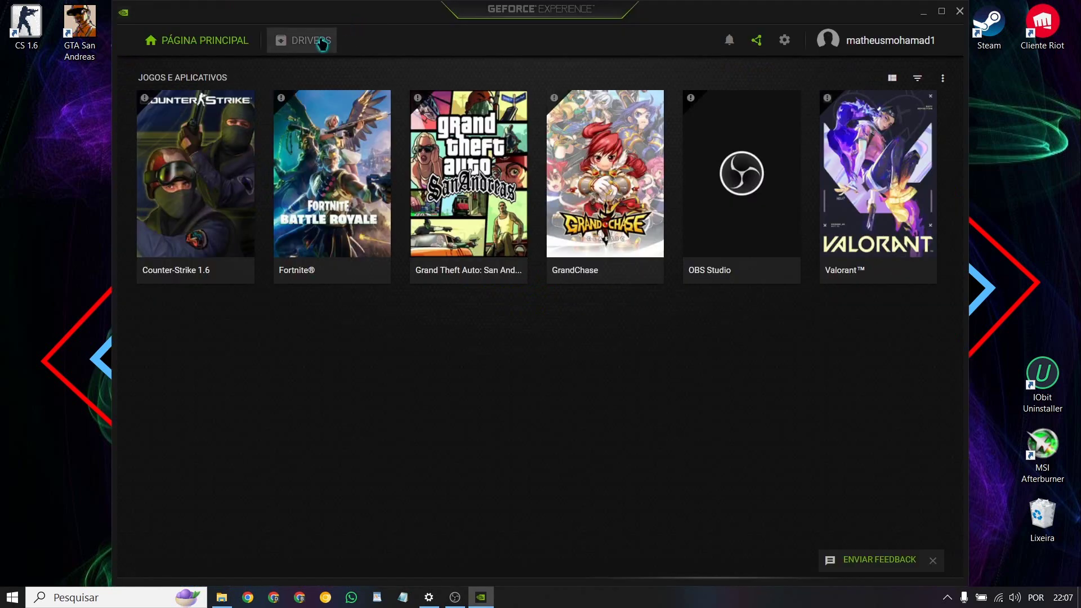
# - Check for driver updates in GeForce Experience and start downloading GeForce Game Ready driver version 552.44
pyautogui.click(309, 41)
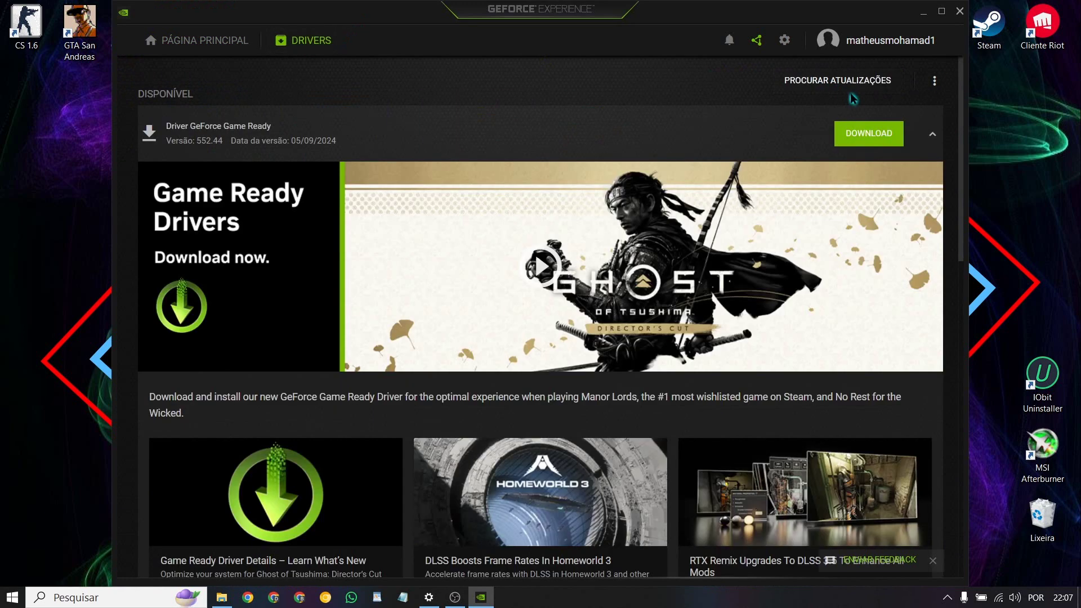
pyautogui.click(849, 82)
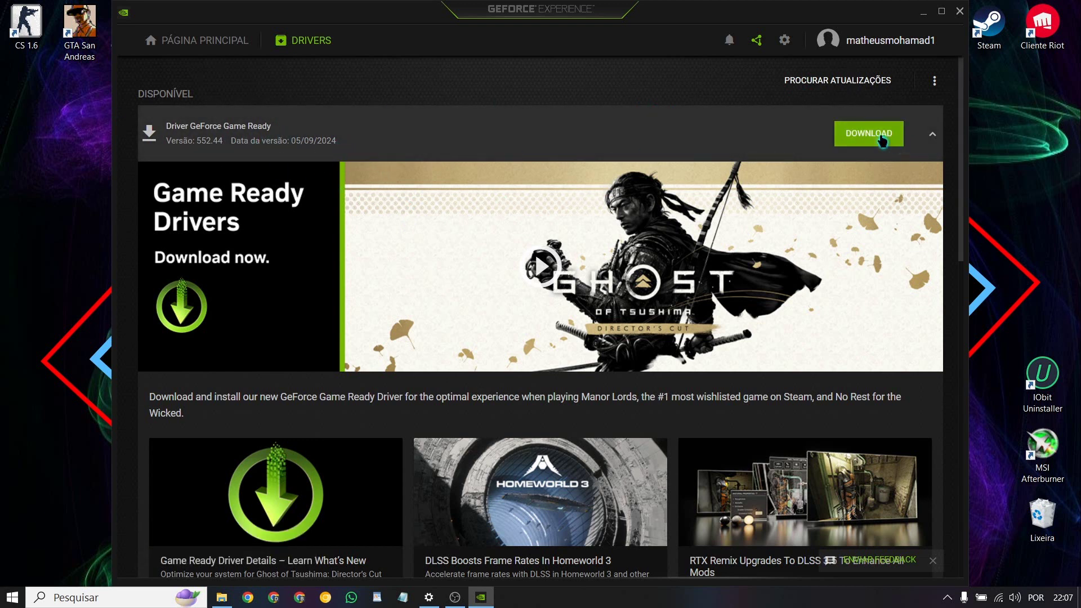
pyautogui.click(882, 139)
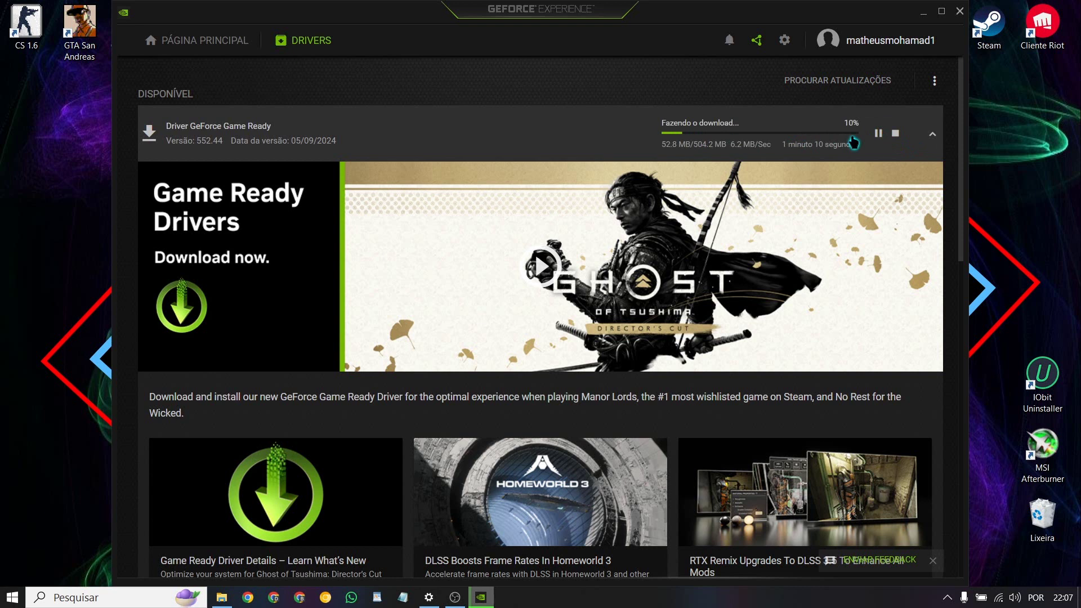
# - Pause the GeForce Game Ready driver download and close GeForce Experience
pyautogui.click(878, 133)
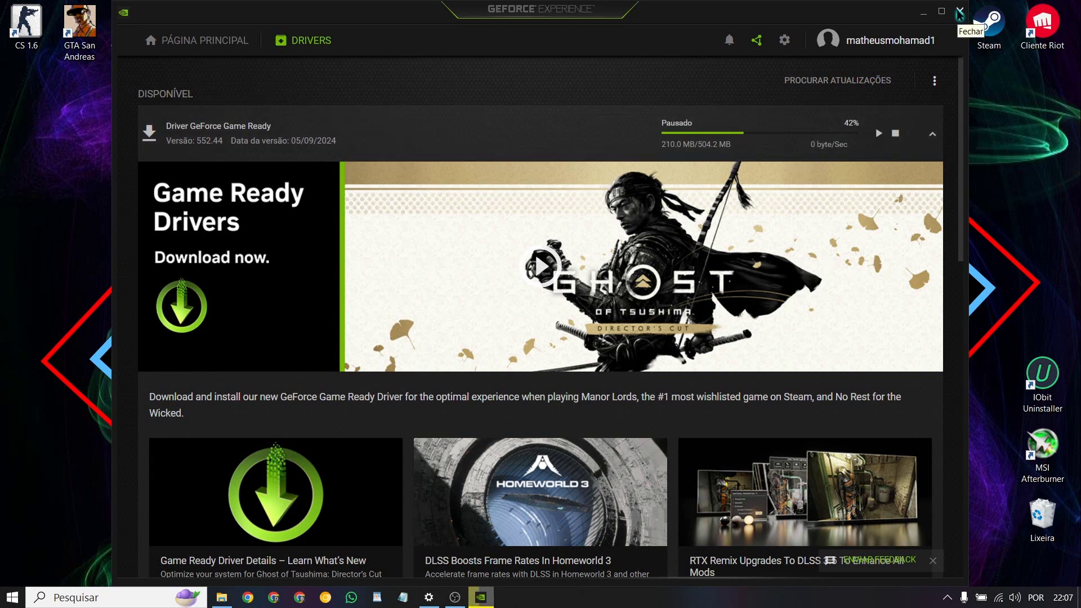
pyautogui.click(960, 13)
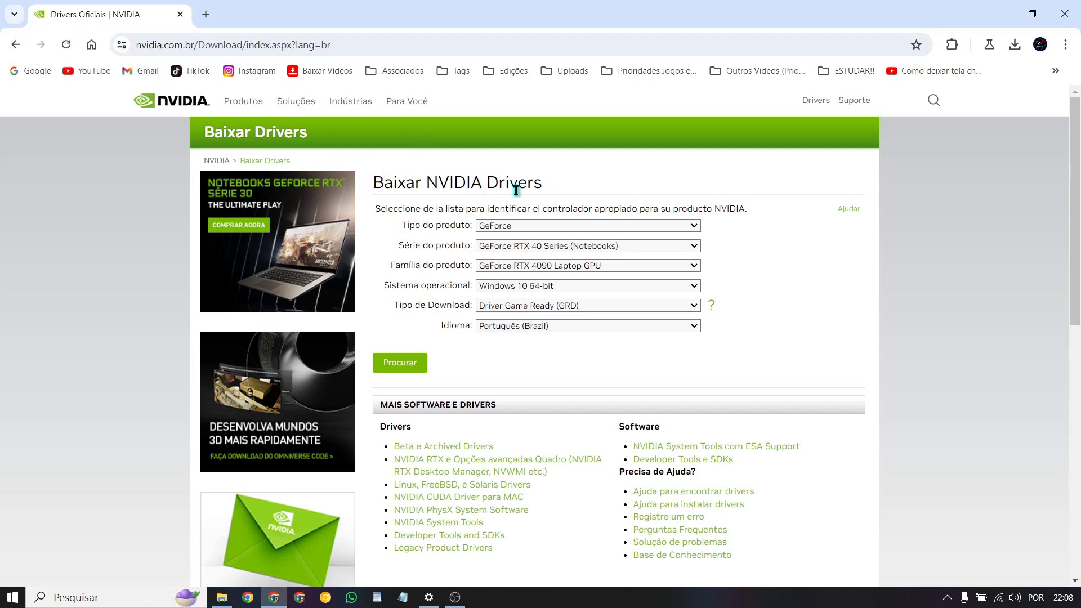
# - Choose GeForce as the product type in NVIDIA's driver download form and search for the matching Windows 10 64-bit driver
pyautogui.click(611, 227)
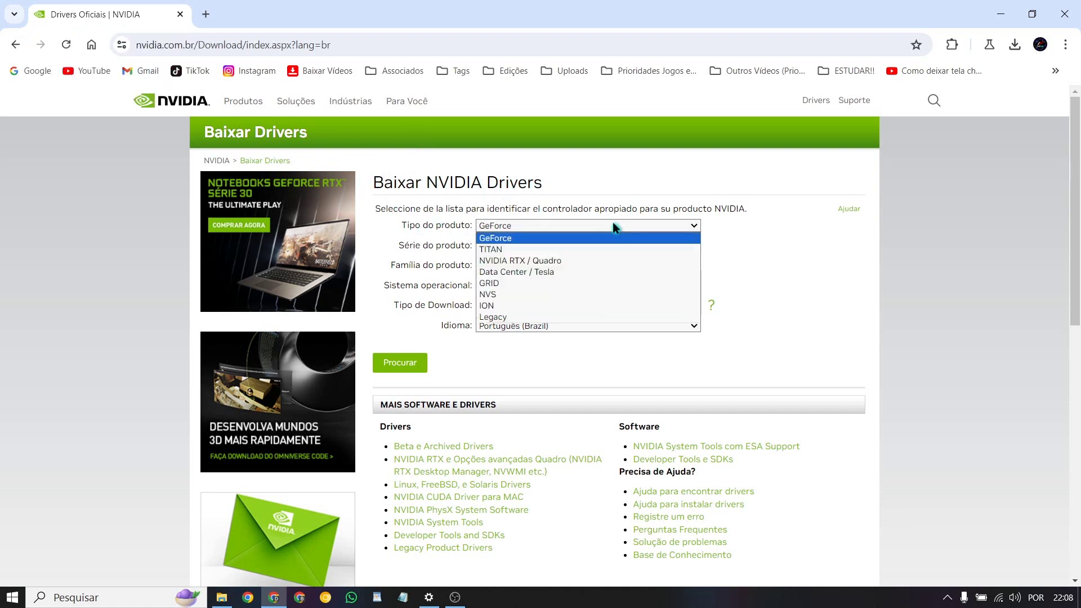
pyautogui.click(518, 239)
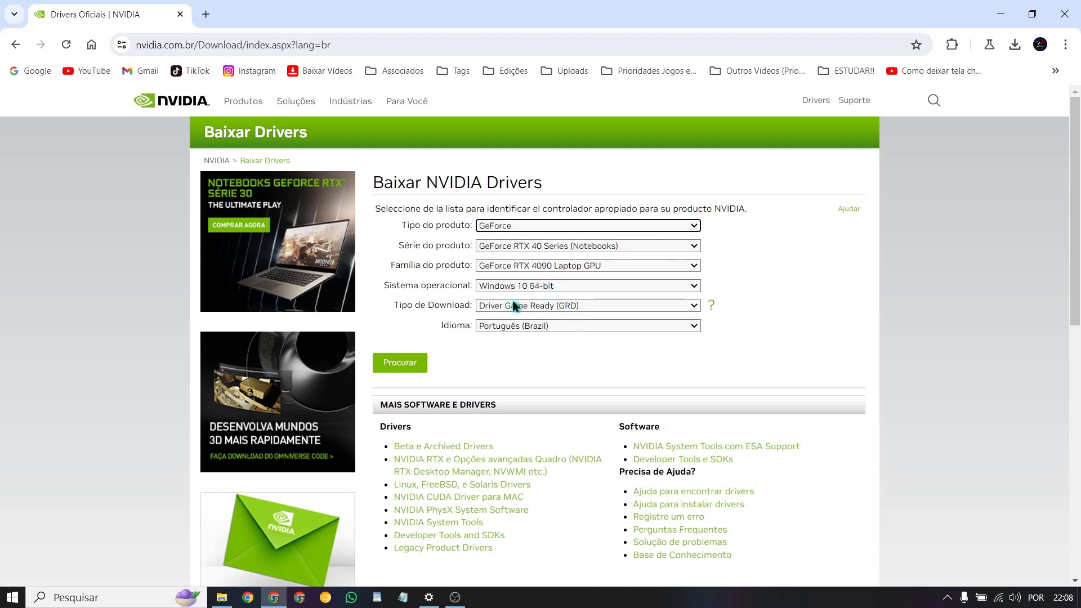
pyautogui.click(403, 362)
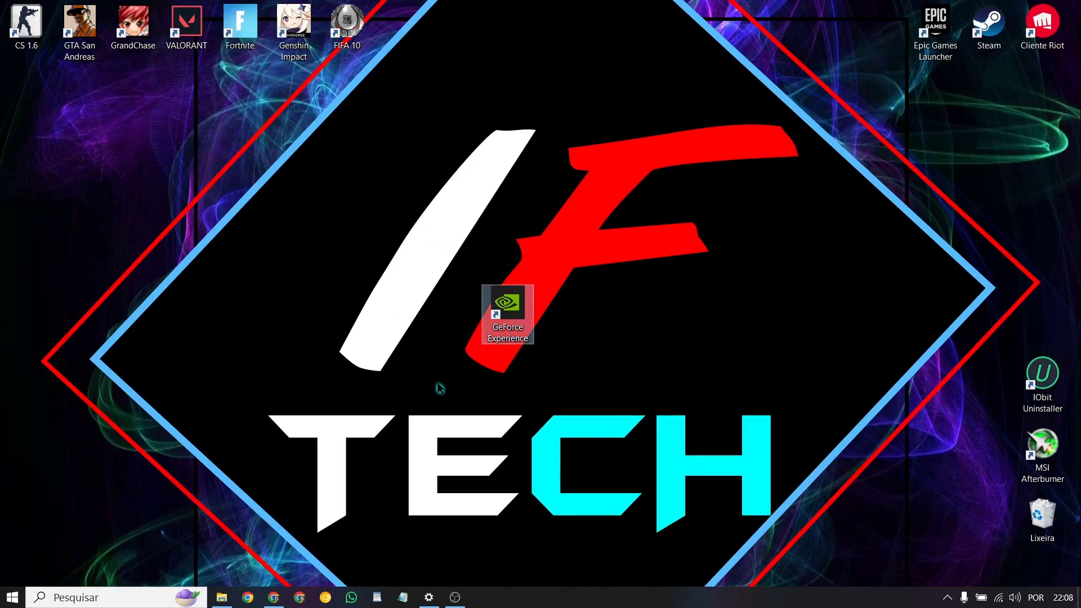
# - Return to the browser with the NVIDIA Driver GeForce Game Ready download page and briefly select the page's web address
pyautogui.click(274, 597)
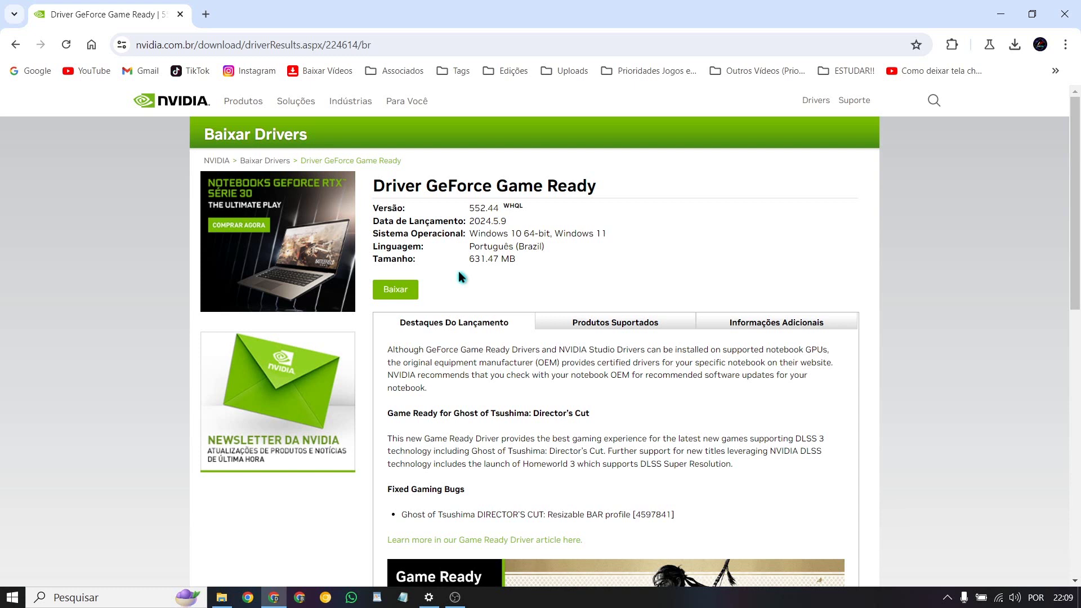
pyautogui.click(484, 44)
pyautogui.click(931, 334)
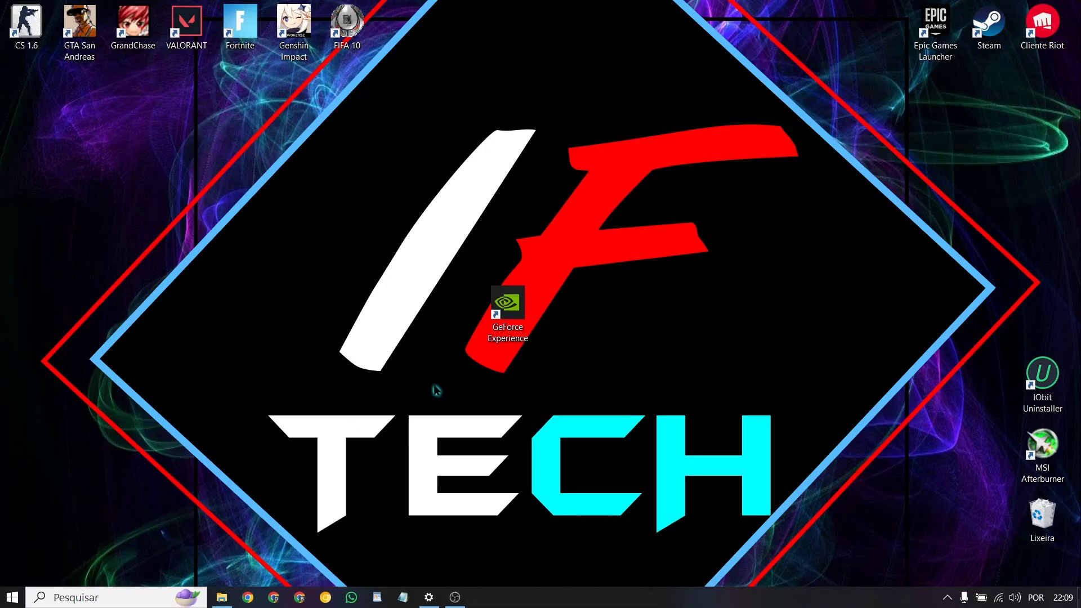
# - Search Windows for "WINDOWS" and open the system's check-for-updates settings
pyautogui.click(98, 599)
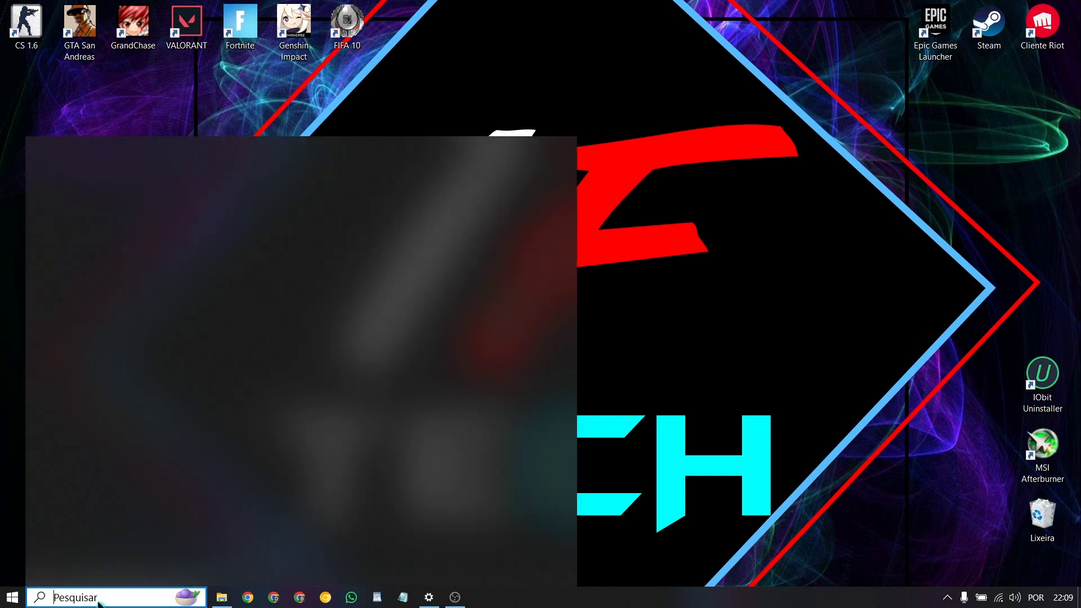
pyautogui.write('WINDOWS')
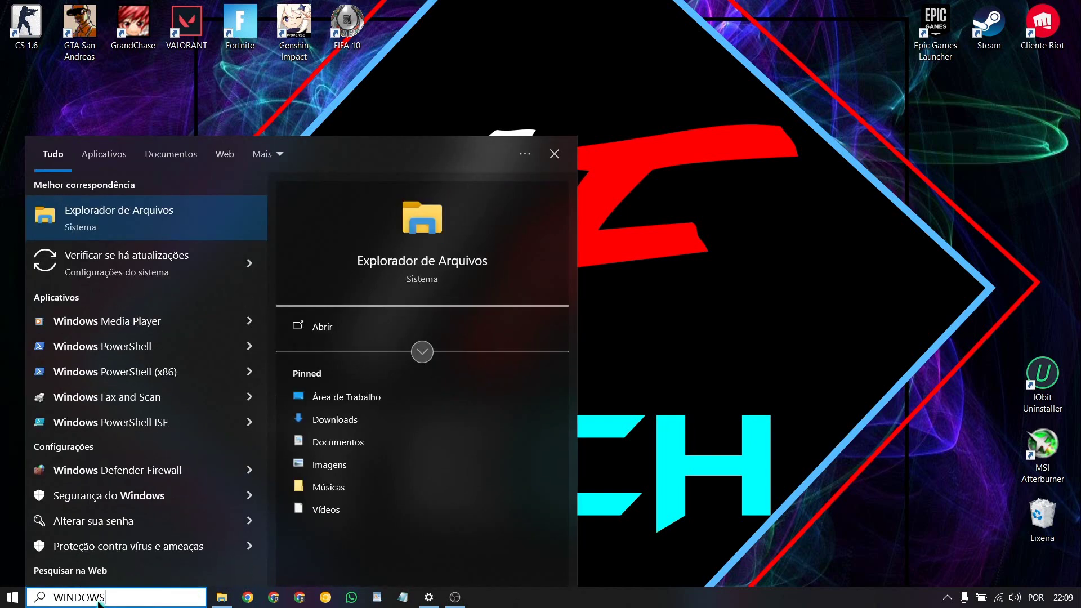
pyautogui.click(106, 270)
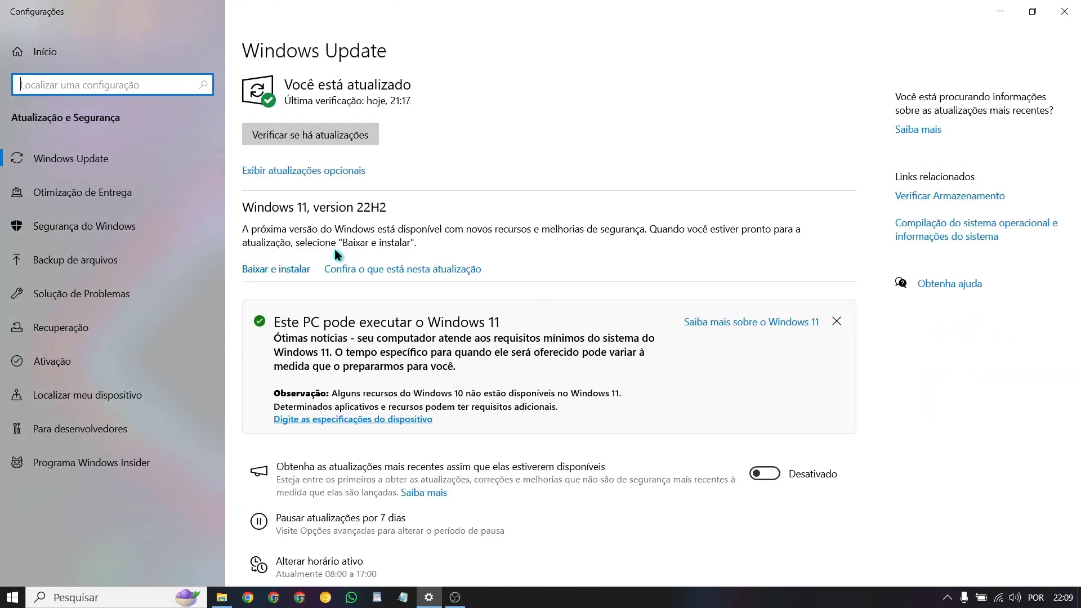